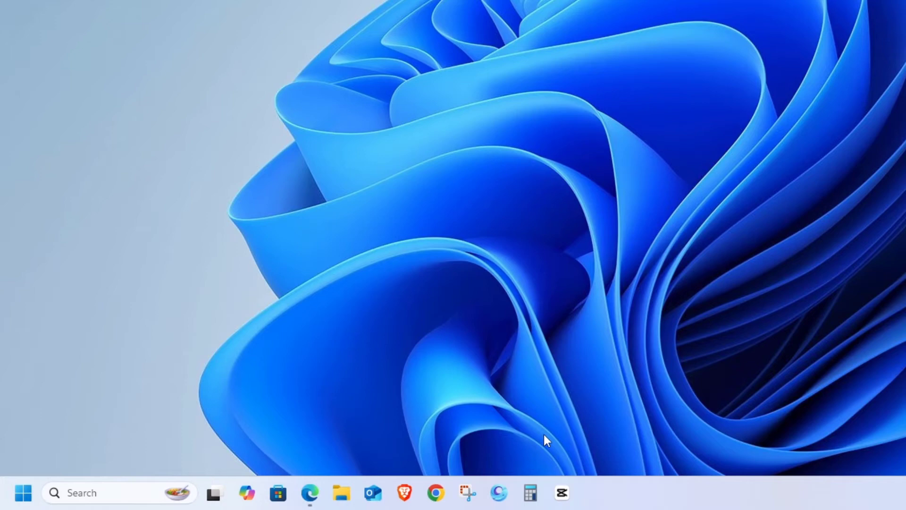
Launch CapCut and box-select all 8 projects on its home screen.
{"action": "left_click", "coordinate": [563, 494]}
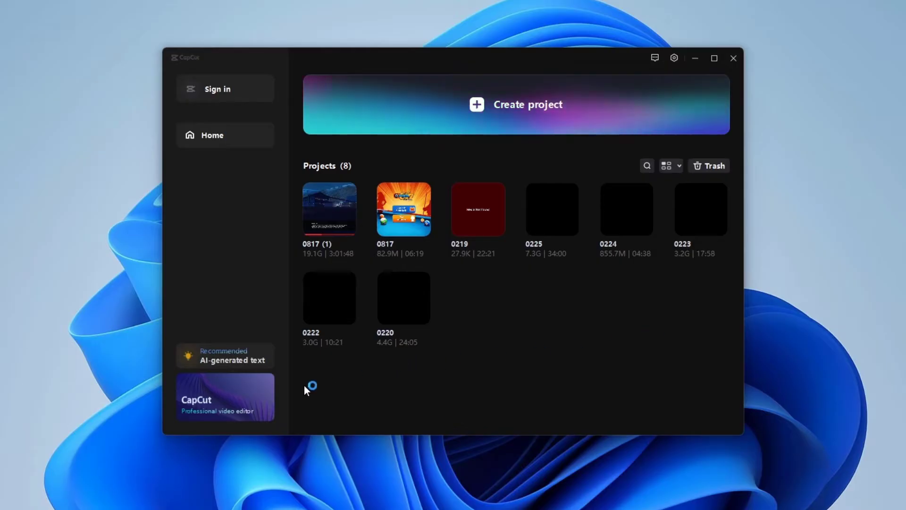
{"action": "left_click_drag", "start_coordinate": [304, 384], "coordinate": [724, 201]}
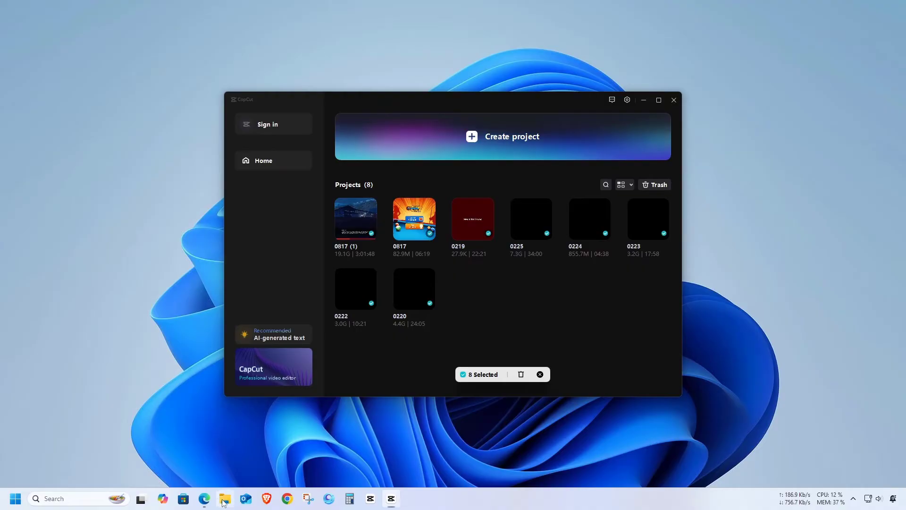
{"action": "left_click", "coordinate": [224, 499]}
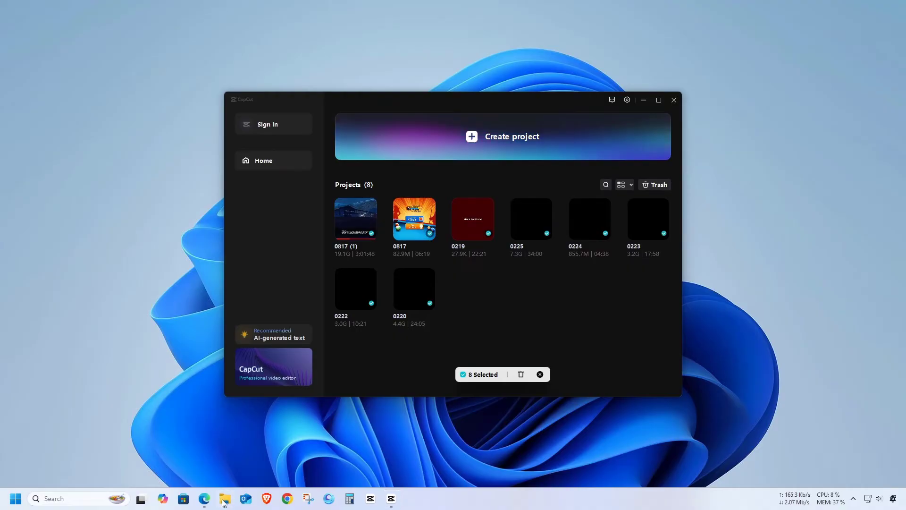
{"action": "left_click", "coordinate": [42, 245]}
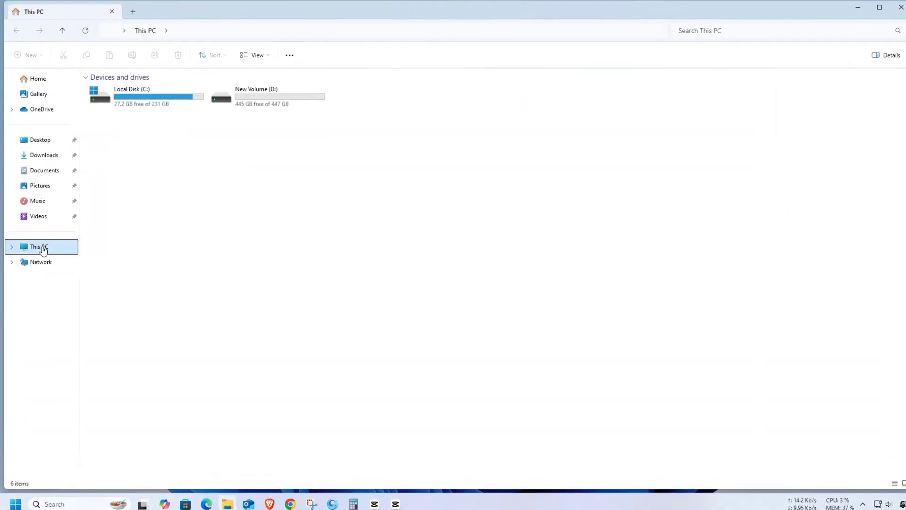
{"action": "left_click", "coordinate": [108, 104]}
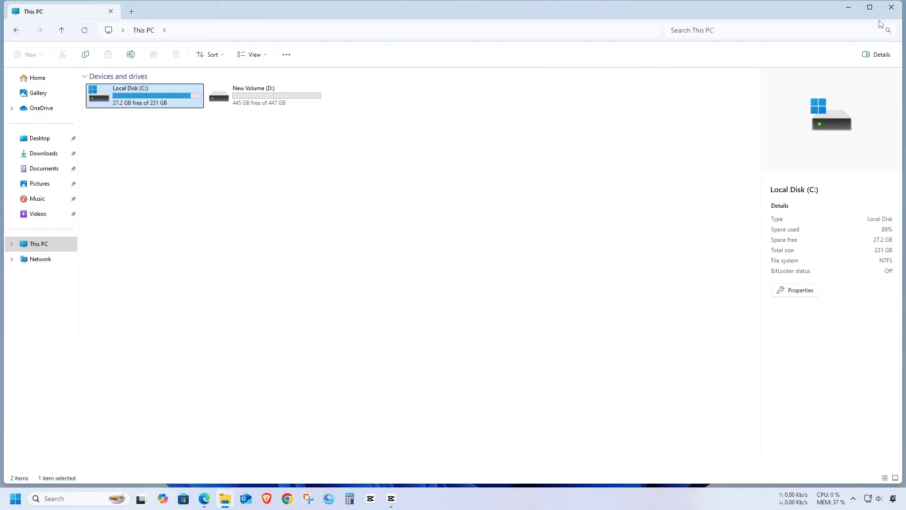
Move the 8 selected CapCut projects to Trash, leaving Projects (0), and close CapCut.
{"action": "left_click", "coordinate": [891, 8]}
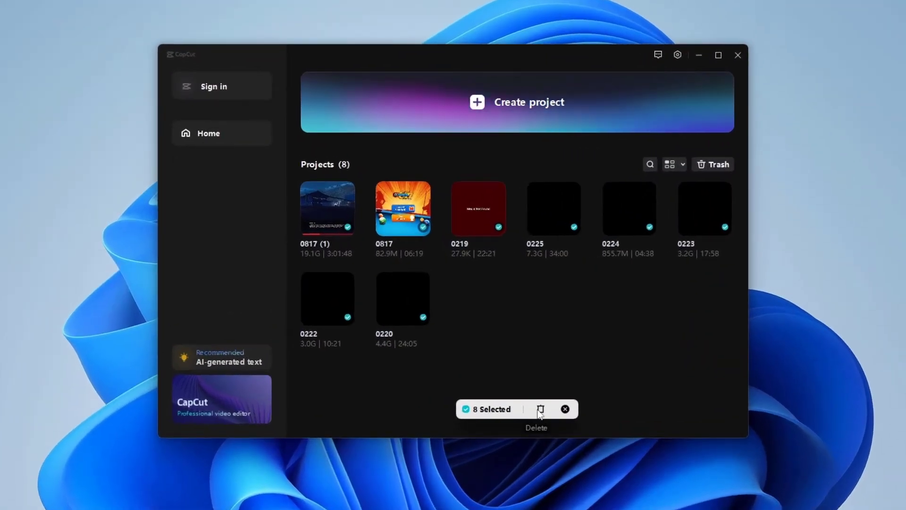
{"action": "left_click", "coordinate": [541, 409]}
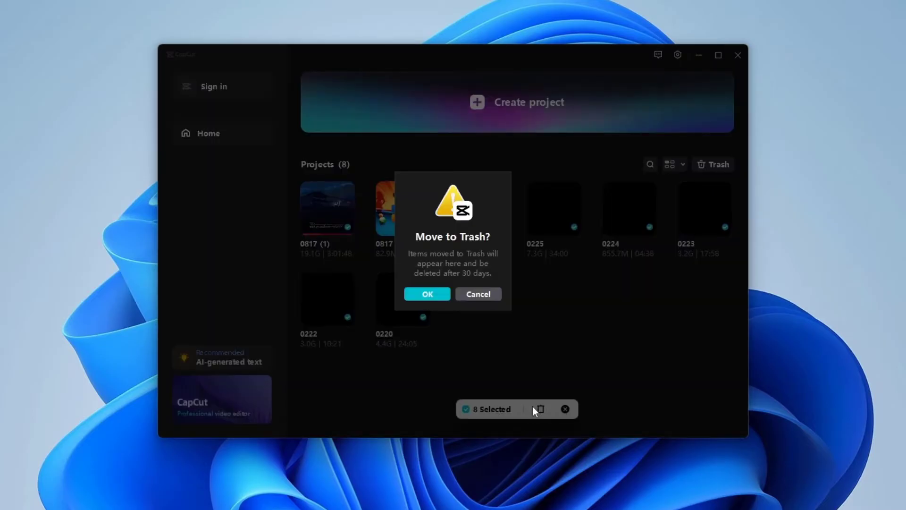
{"action": "left_click", "coordinate": [430, 293]}
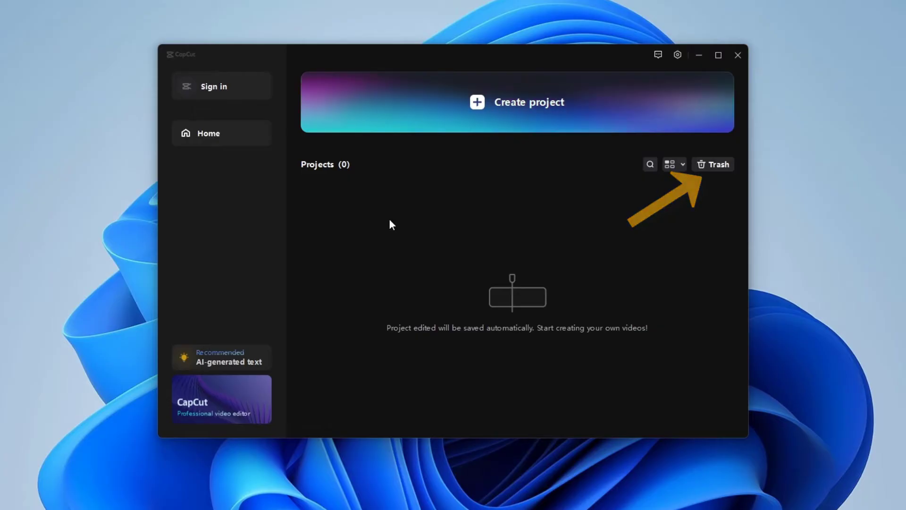
{"action": "left_click", "coordinate": [739, 55]}
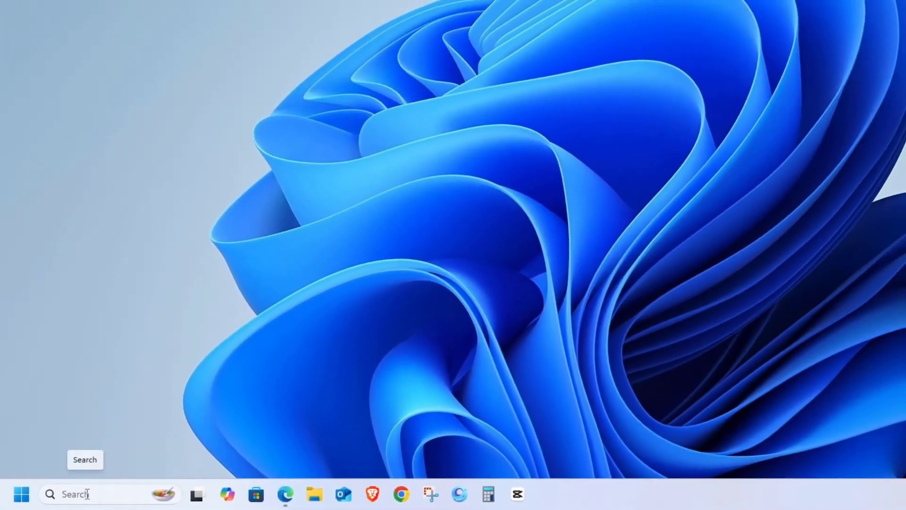
Search Windows for 'capcut' and open the CapCut shortcut's file location.
{"action": "left_click", "coordinate": [87, 494]}
{"action": "type", "text": "cap"}
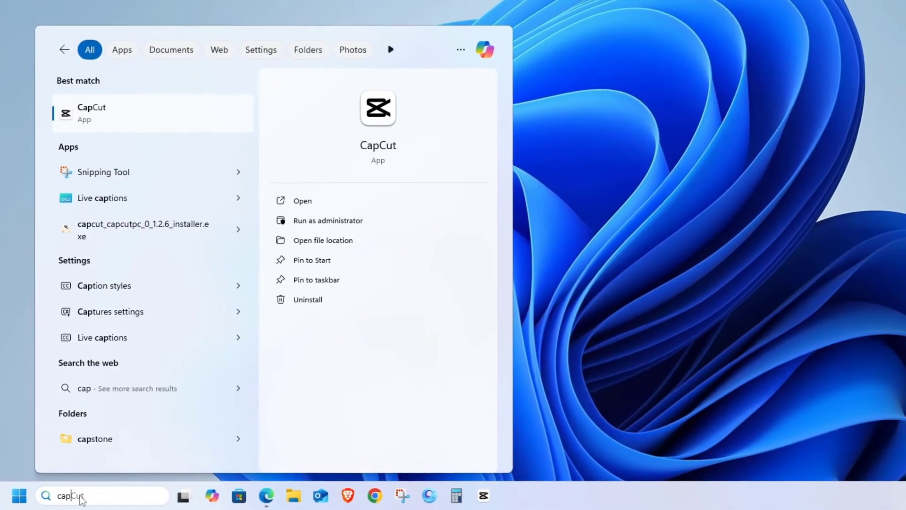
{"action": "type", "text": "cut"}
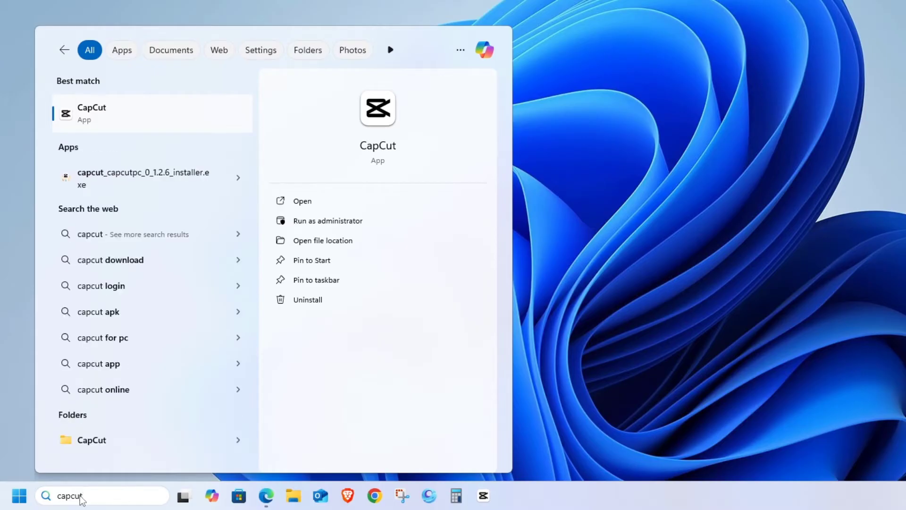
{"action": "right_click", "coordinate": [86, 121]}
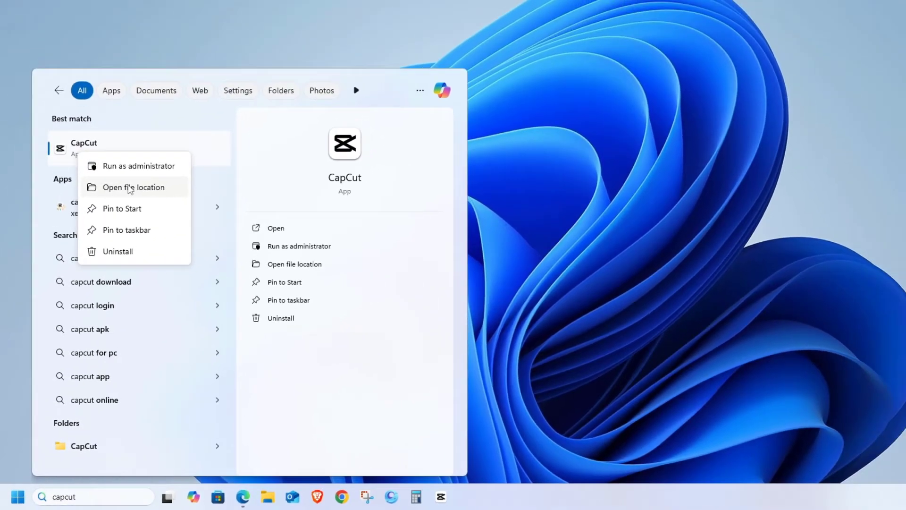
{"action": "left_click", "coordinate": [142, 158]}
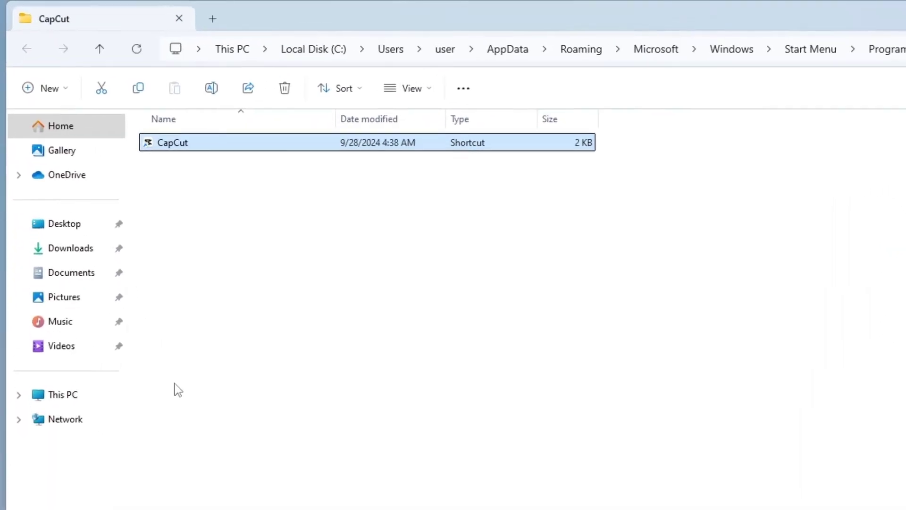
Follow the CapCut shortcut to its Apps install folder under AppData\Local and deselect CapCut.exe.
{"action": "right_click", "coordinate": [171, 151]}
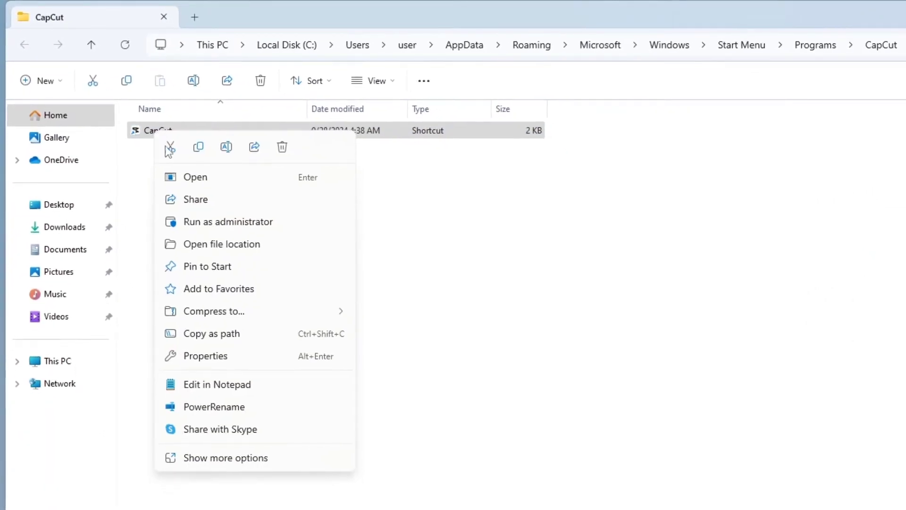
{"action": "left_click", "coordinate": [231, 249]}
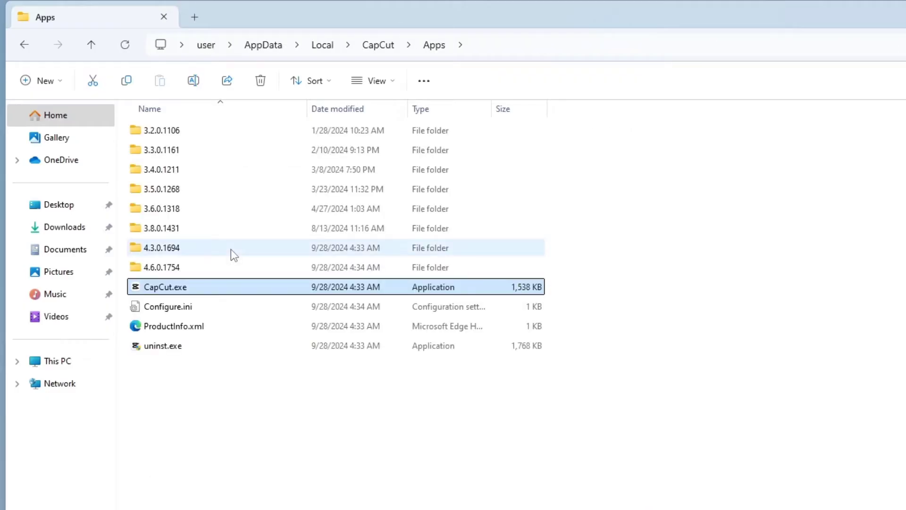
{"action": "left_click", "coordinate": [338, 466]}
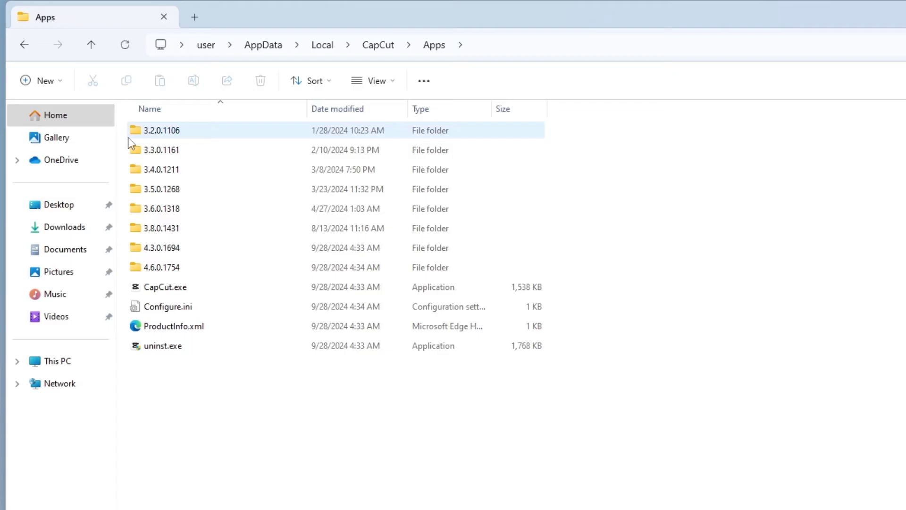
Check the 8.59 GB size of version folders 3.2.0.1106–4.3.0.1694, then delete them.
{"action": "left_click_drag", "start_coordinate": [123, 129], "coordinate": [192, 257]}
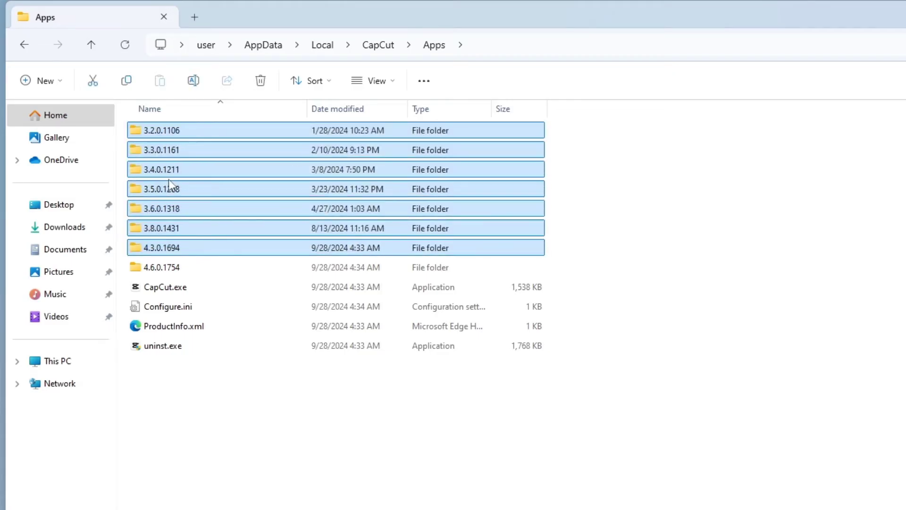
{"action": "right_click", "coordinate": [160, 138]}
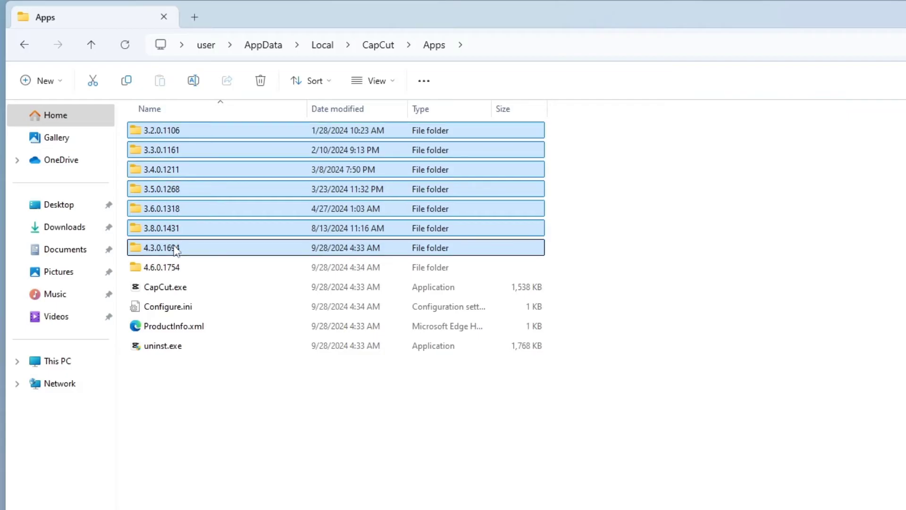
{"action": "right_click", "coordinate": [153, 171]}
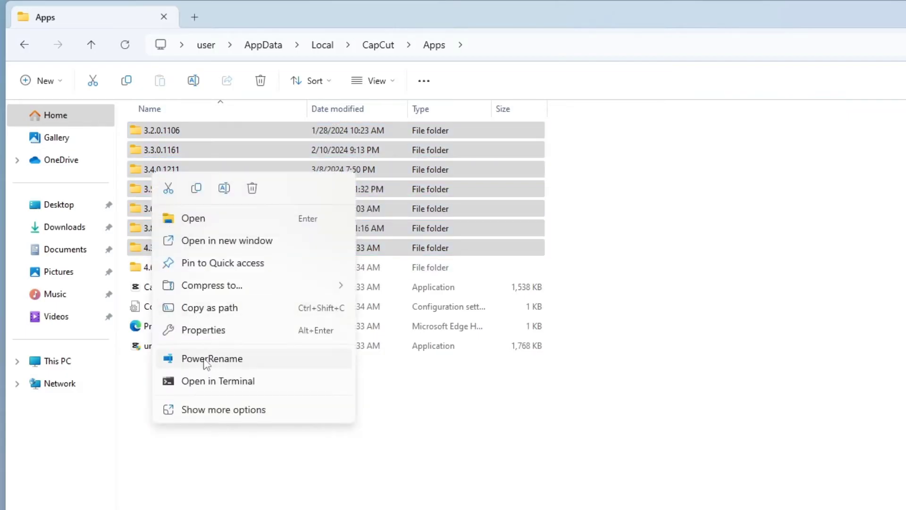
{"action": "left_click", "coordinate": [196, 332]}
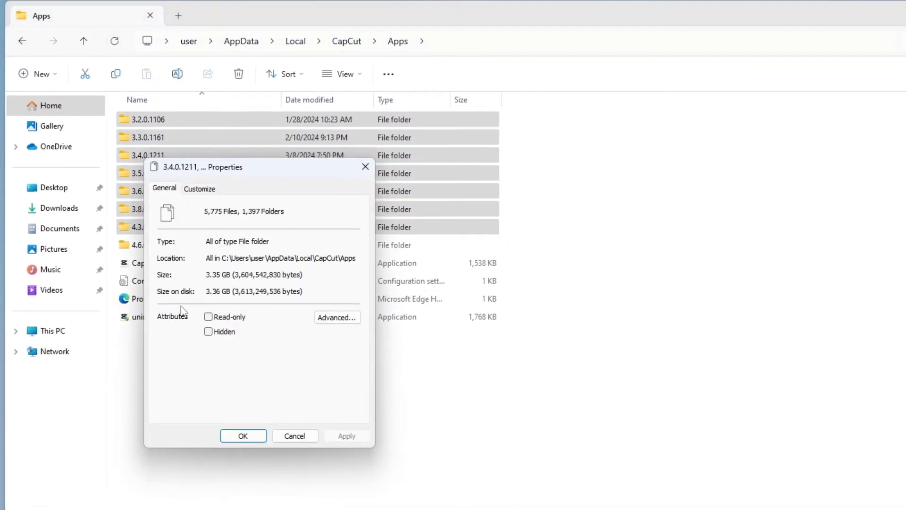
{"action": "left_click", "coordinate": [365, 167]}
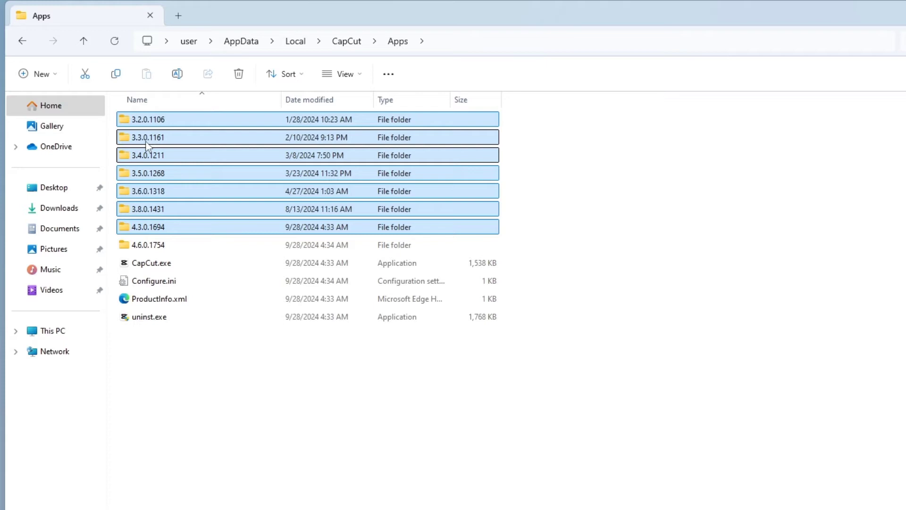
{"action": "right_click", "coordinate": [147, 144]}
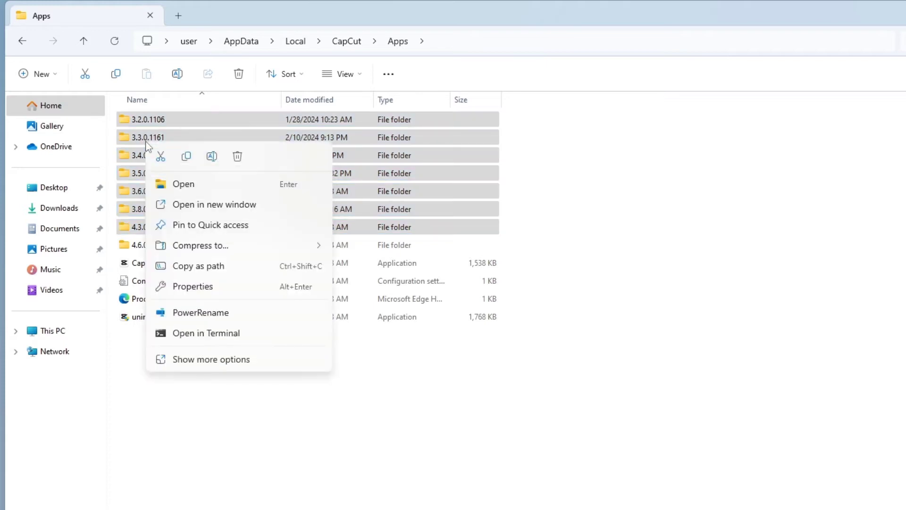
{"action": "left_click", "coordinate": [237, 156]}
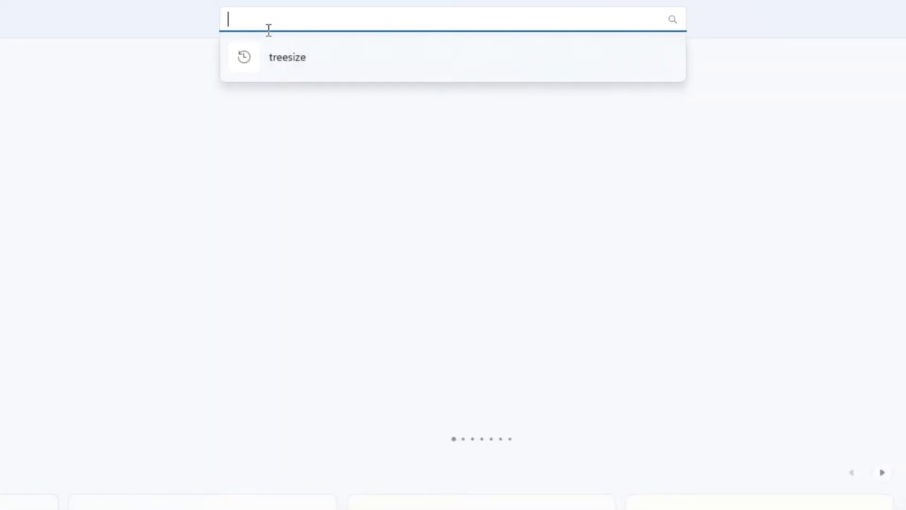
Search Microsoft Store for 'tree' and install TreeSize Free.
{"action": "type", "text": "treesize"}
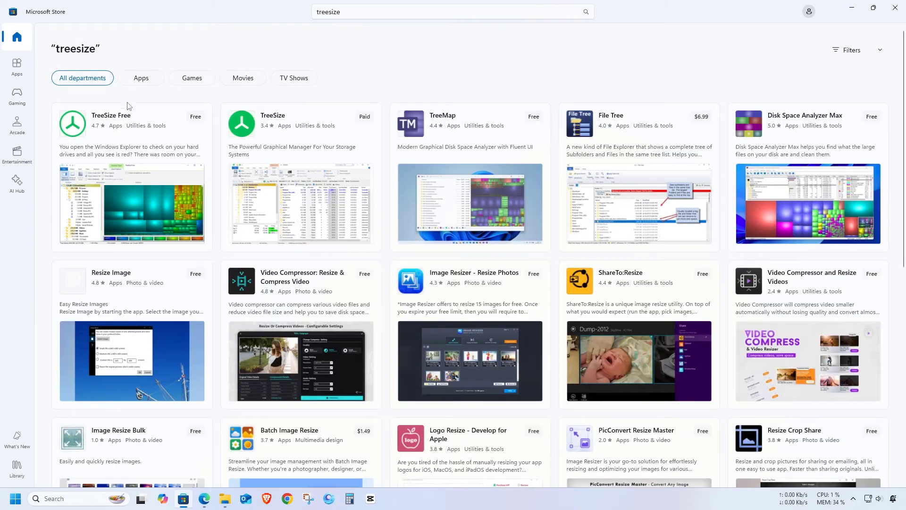
{"action": "left_click", "coordinate": [80, 122]}
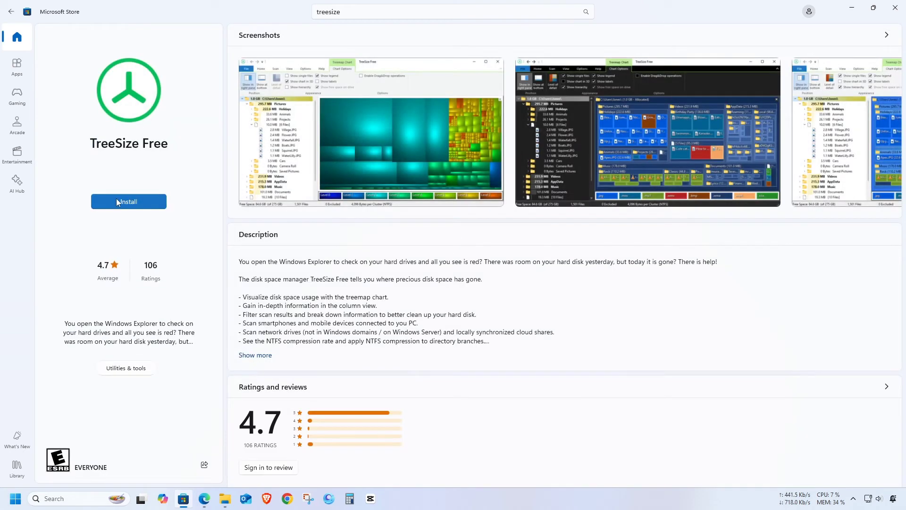
{"action": "left_click", "coordinate": [119, 202]}
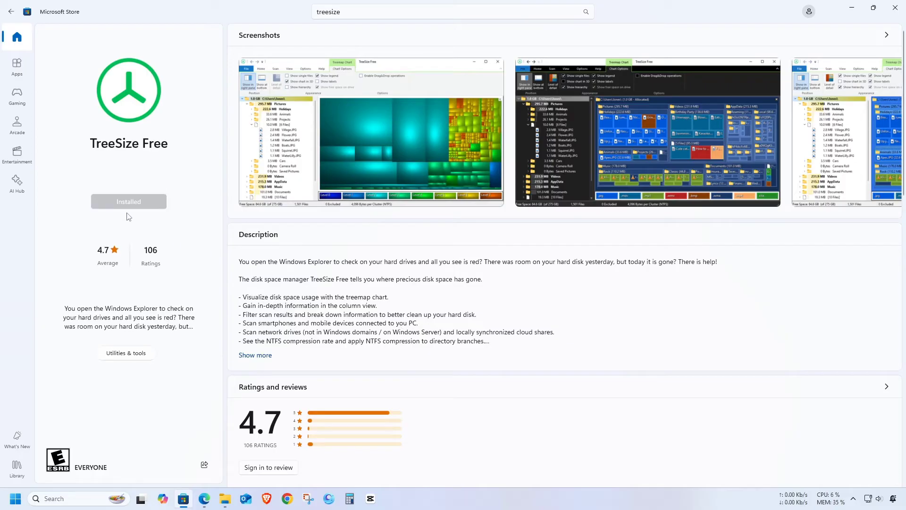
Go up to the CapCut folder and scan it with TreeSize Free.
{"action": "left_click", "coordinate": [890, 14]}
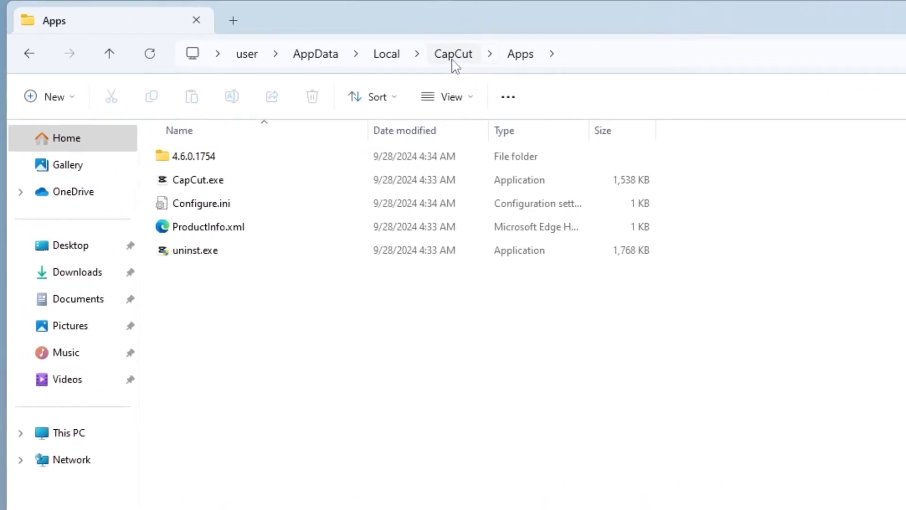
{"action": "left_click", "coordinate": [454, 55]}
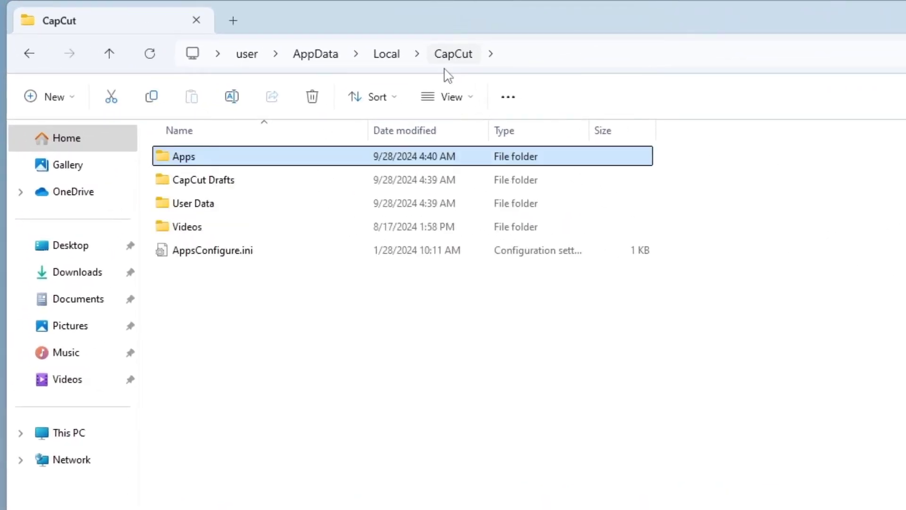
{"action": "left_click", "coordinate": [209, 384]}
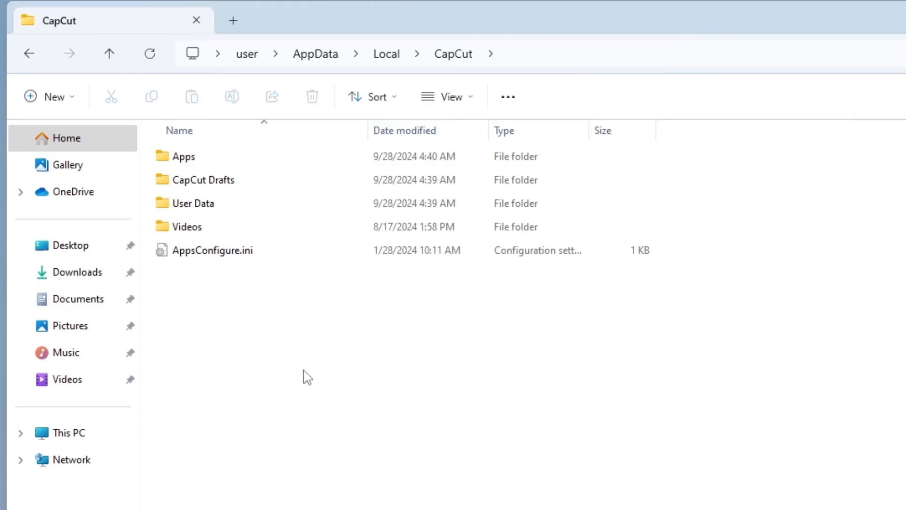
{"action": "right_click", "coordinate": [223, 325]}
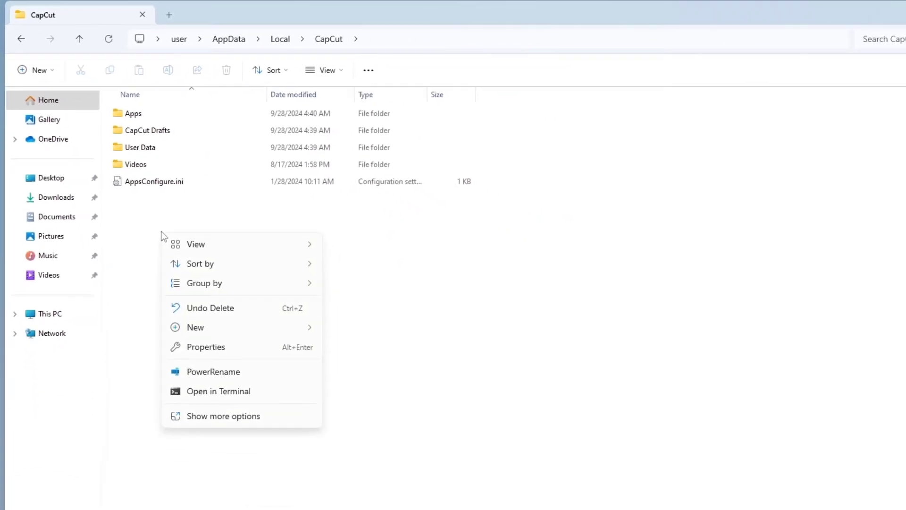
{"action": "left_click", "coordinate": [211, 414]}
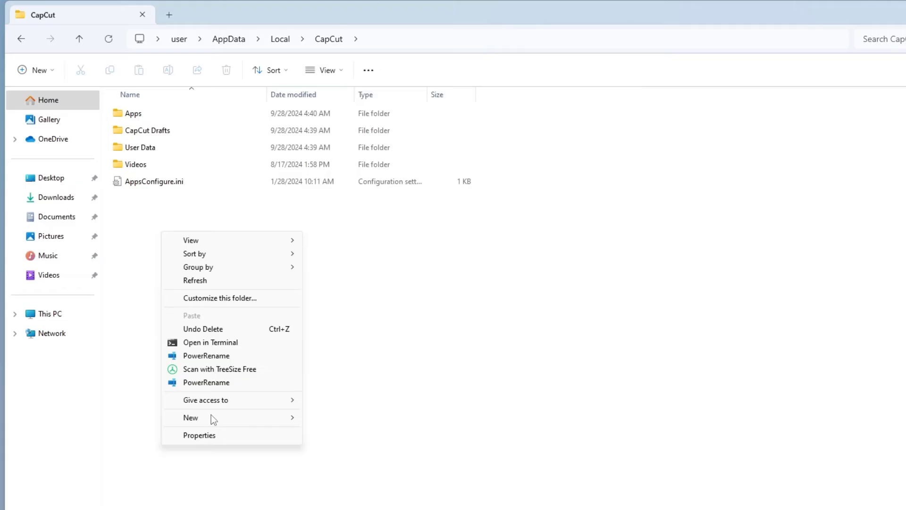
{"action": "left_click", "coordinate": [212, 371]}
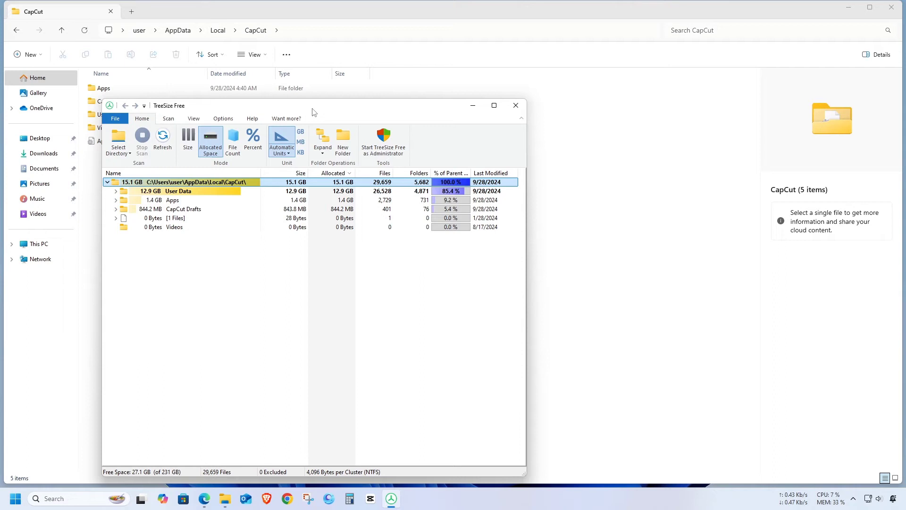
Expand User Data and Cache in TreeSize to inspect SmartCrop's 10.4 GB across 15 files.
{"action": "left_click_drag", "start_coordinate": [314, 112], "coordinate": [538, 81]}
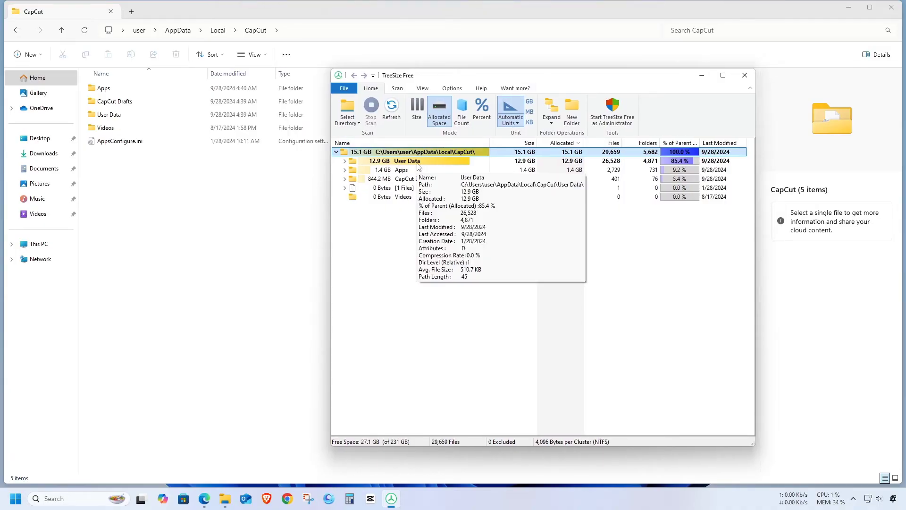
{"action": "left_click", "coordinate": [345, 162]}
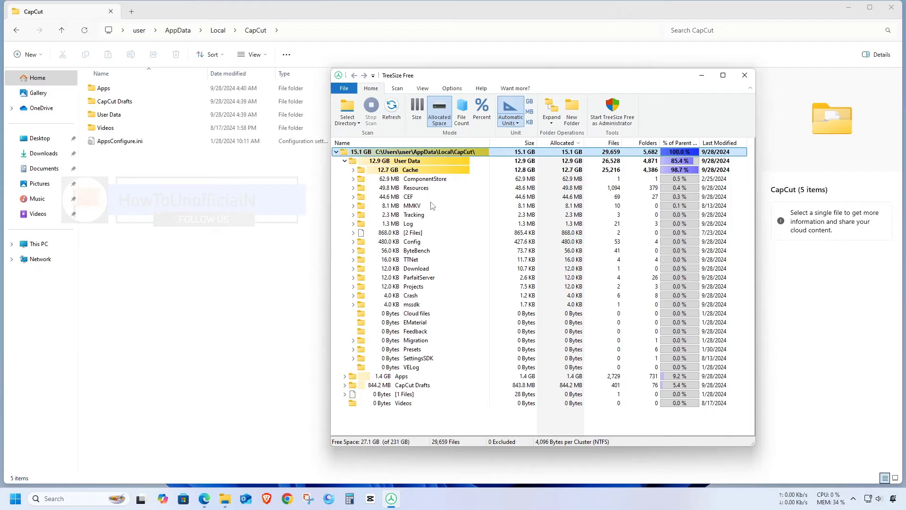
{"action": "left_click", "coordinate": [354, 170]}
{"action": "left_click", "coordinate": [428, 162]}
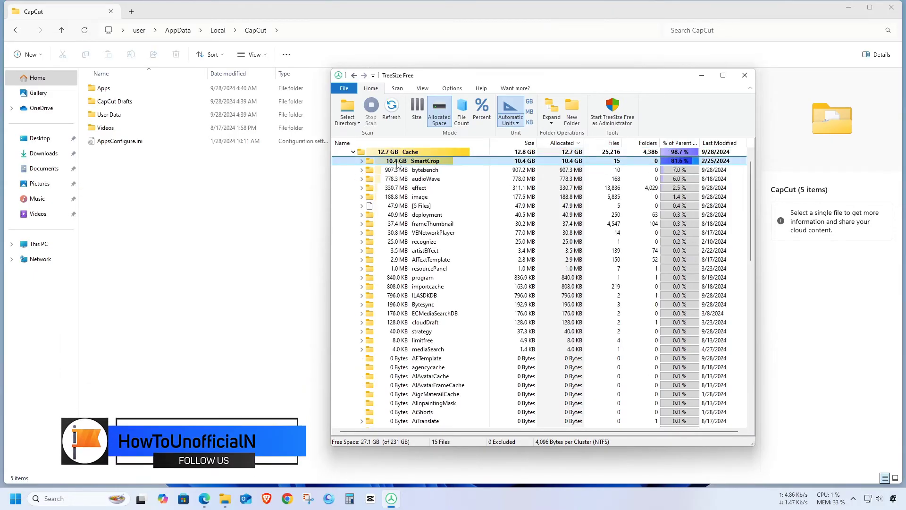
{"action": "left_click", "coordinate": [362, 161]}
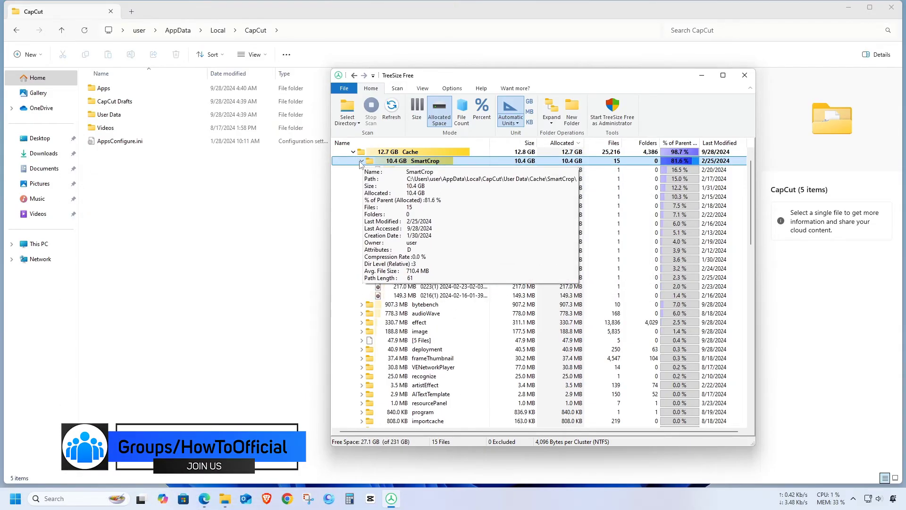
{"action": "left_click", "coordinate": [362, 161]}
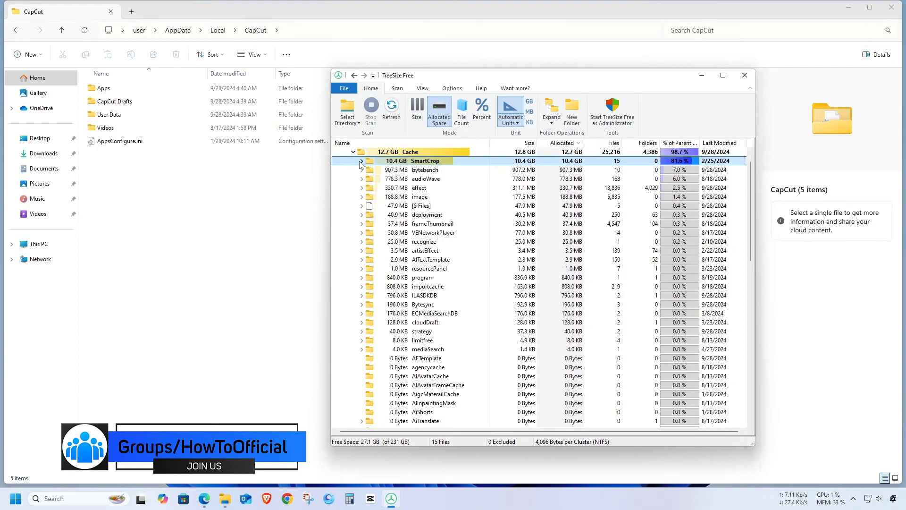
Open User Data, then Cache, then the SmartCrop folder with its 15 mp4 files.
{"action": "left_click", "coordinate": [109, 115]}
{"action": "double_click", "coordinate": [108, 114]}
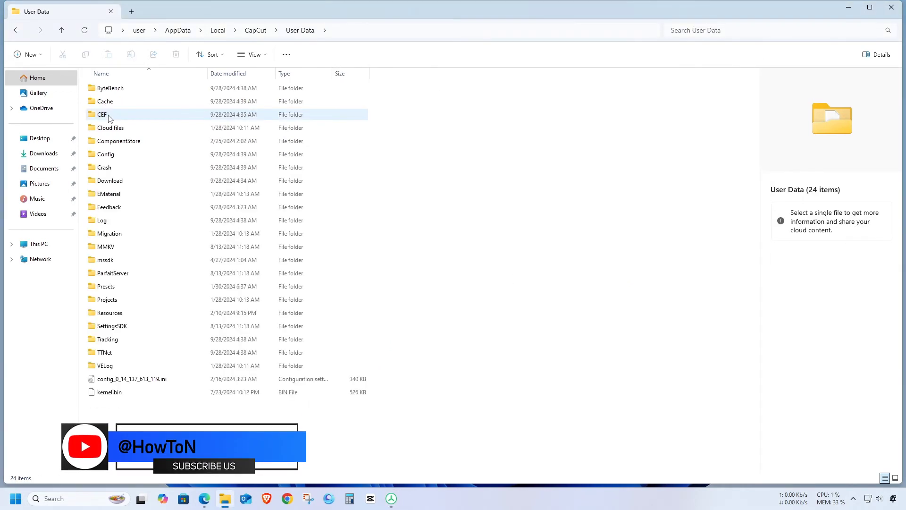
{"action": "double_click", "coordinate": [103, 102]}
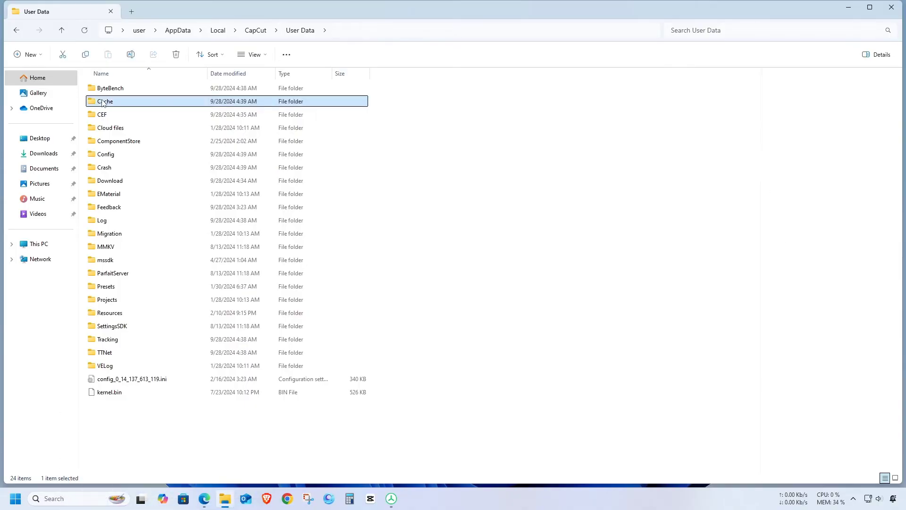
{"action": "scroll", "coordinate": [213, 175], "scroll_direction": "down", "scroll_amount": 9}
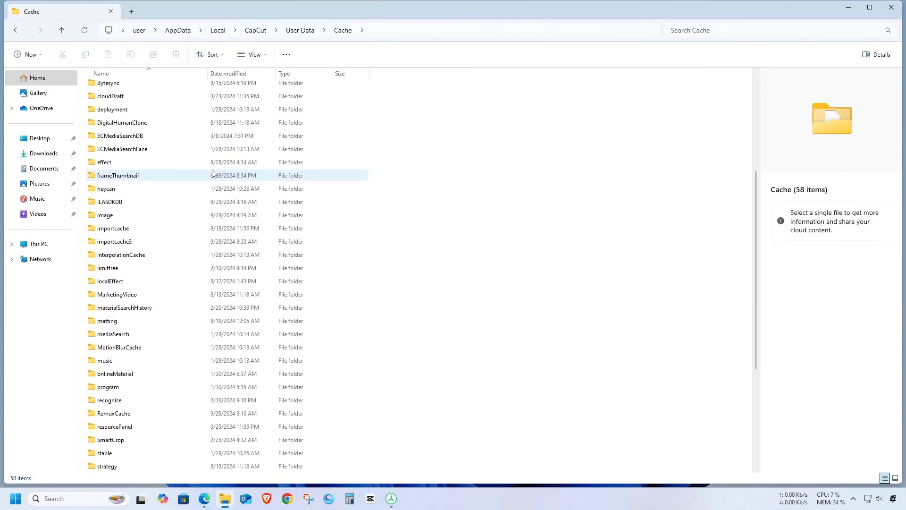
{"action": "scroll", "coordinate": [212, 174], "scroll_direction": "down", "scroll_amount": 1}
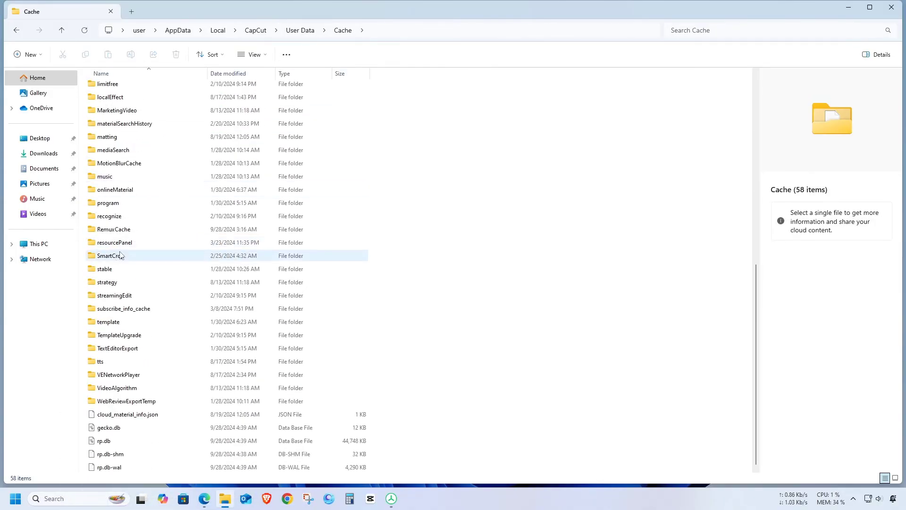
{"action": "left_click", "coordinate": [101, 259]}
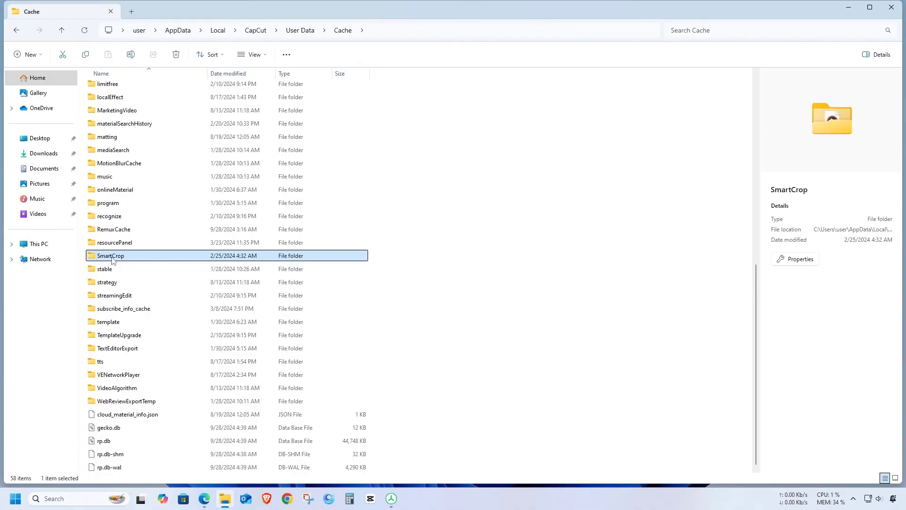
{"action": "double_click", "coordinate": [113, 260]}
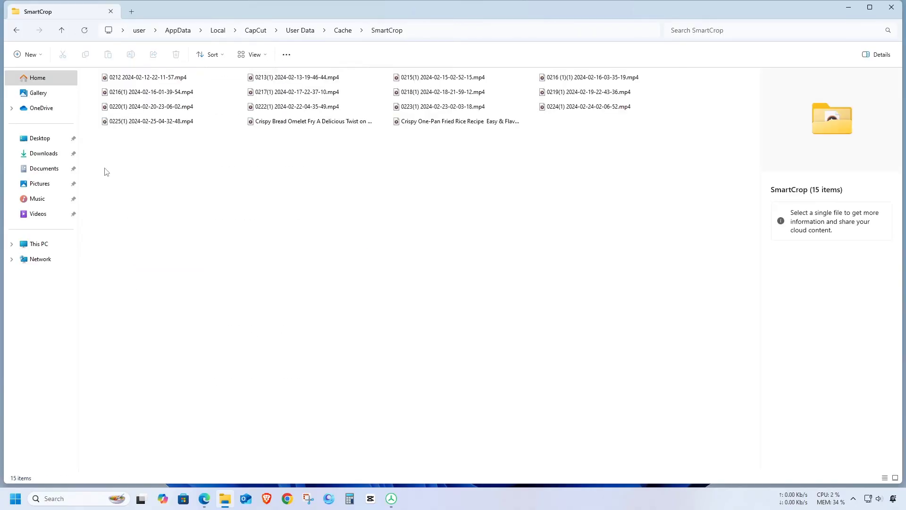
Select all 15 SmartCrop mp4 files, confirm their 10.4 GB total, and delete them.
{"action": "left_click_drag", "start_coordinate": [105, 168], "coordinate": [655, 81]}
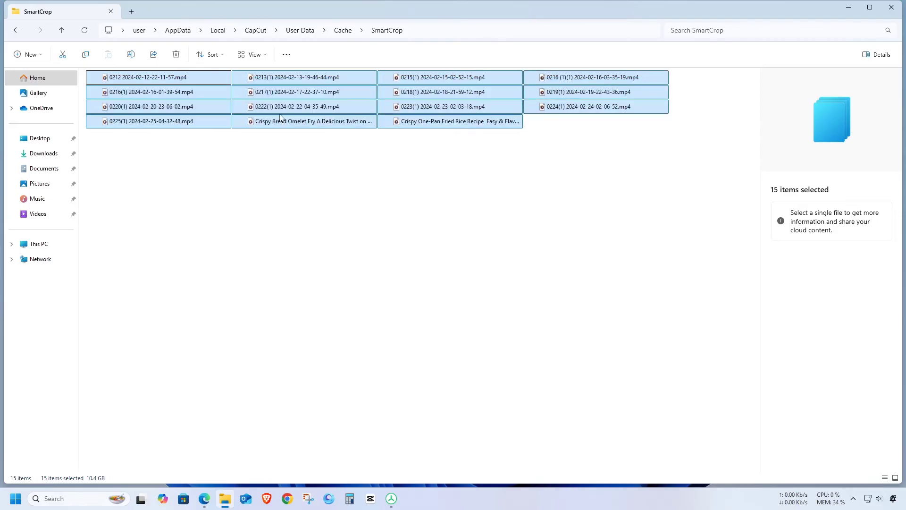
{"action": "right_click", "coordinate": [303, 112]}
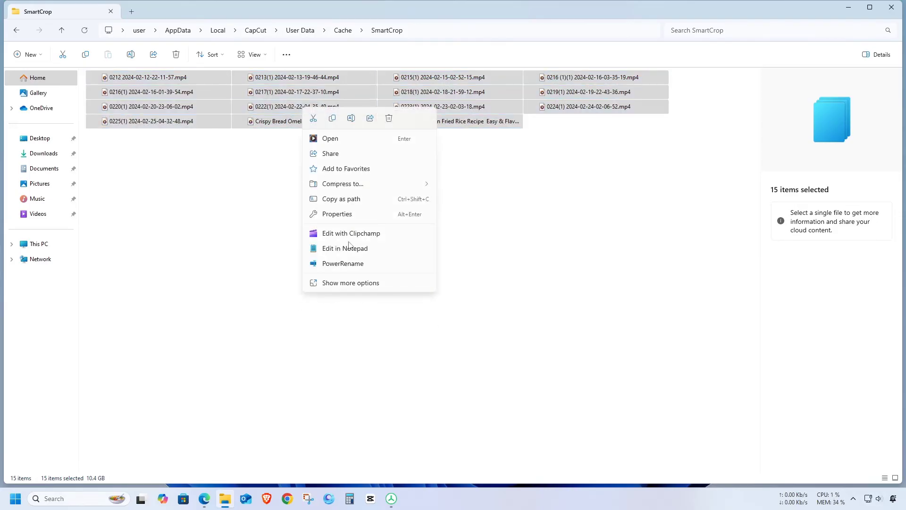
{"action": "left_click", "coordinate": [336, 214]}
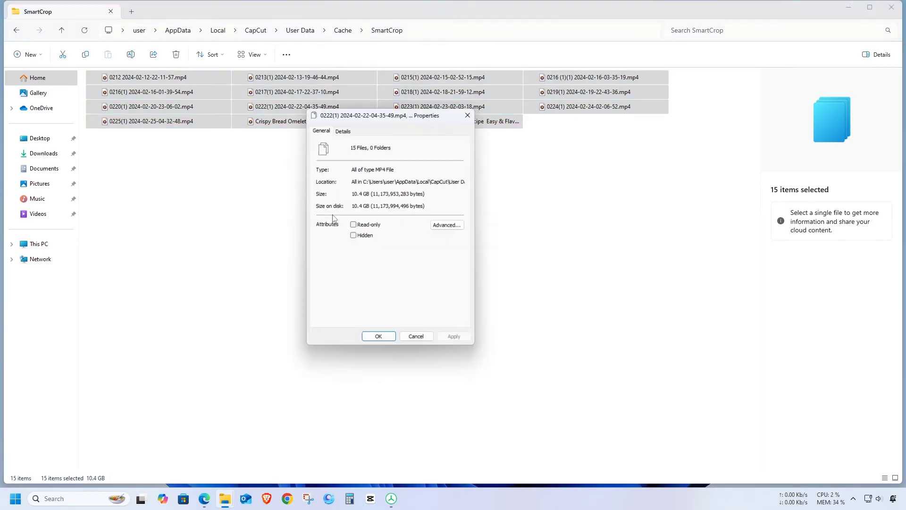
{"action": "left_click", "coordinate": [428, 338]}
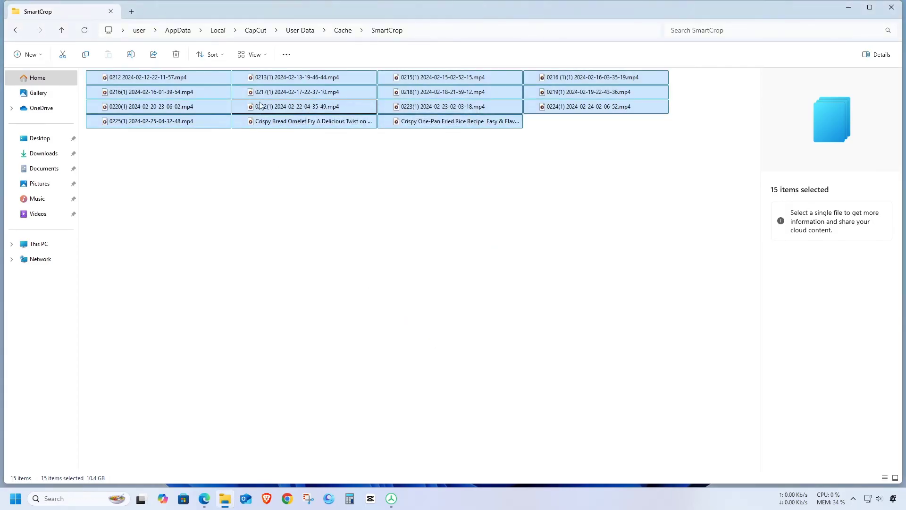
{"action": "right_click", "coordinate": [275, 82]}
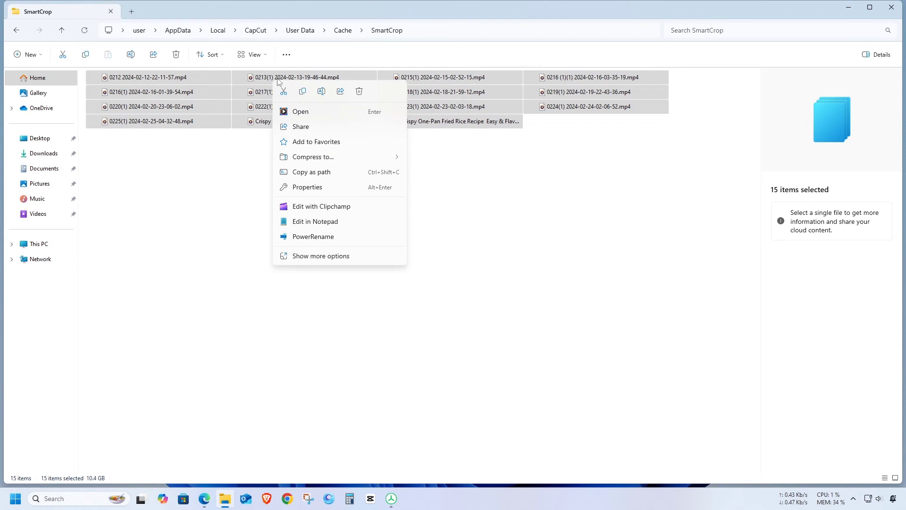
{"action": "left_click", "coordinate": [359, 92]}
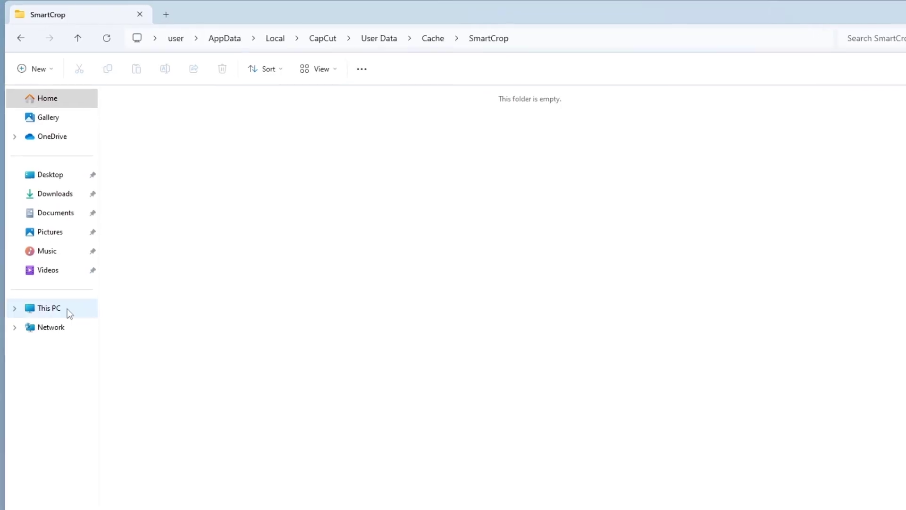
Show This PC to check Local Disk (C:) at 33.5 GB free of 231 GB, then open the Start quick-link menu.
{"action": "left_click", "coordinate": [61, 313]}
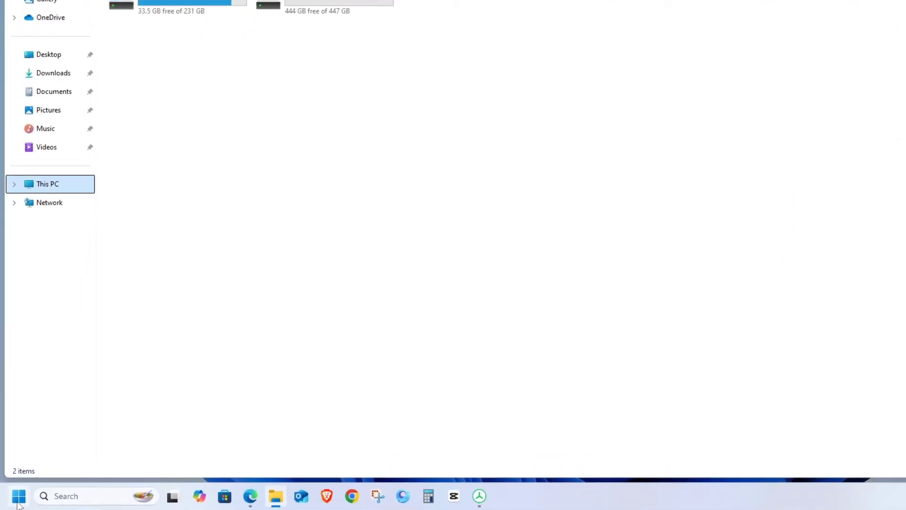
{"action": "right_click", "coordinate": [23, 502]}
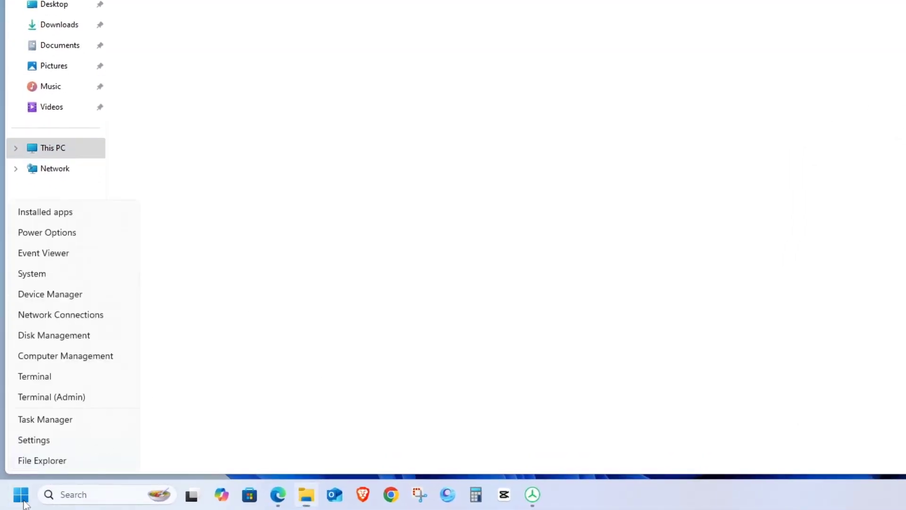
Open the Recycle Bin via Run with shell:recyclebinfolder, listing its 18 deleted items.
{"action": "left_click", "coordinate": [53, 421]}
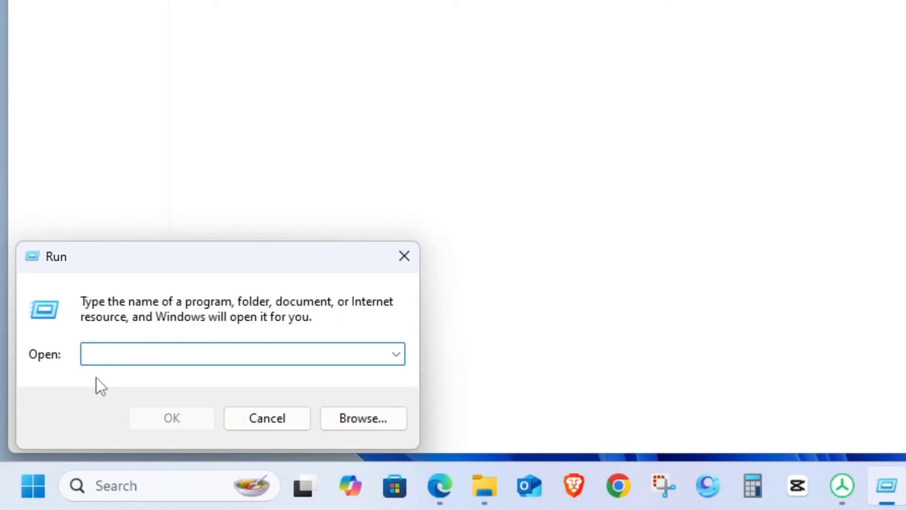
{"action": "type", "text": "shell:rec"}
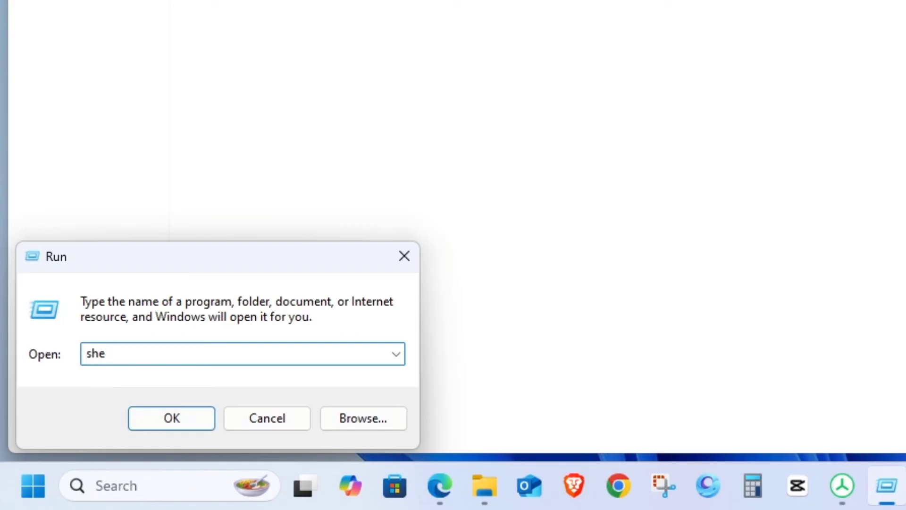
{"action": "type", "text": "yclebinfolder"}
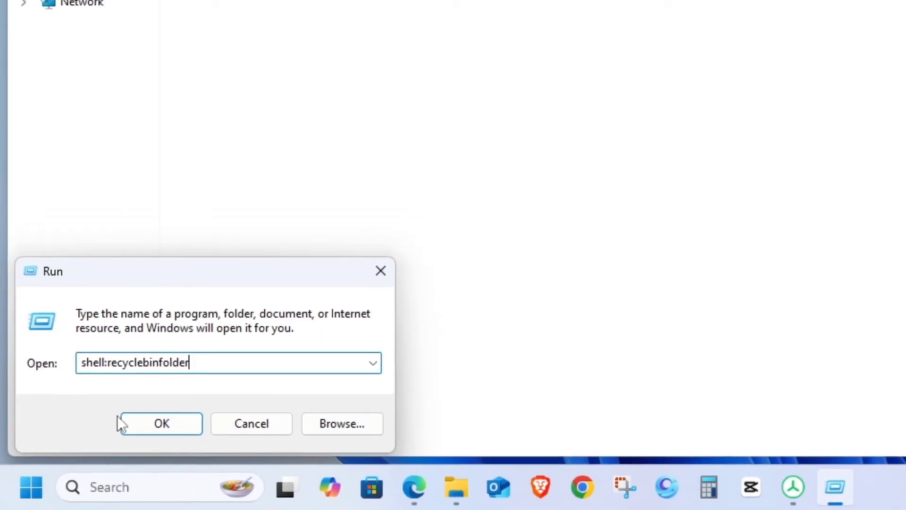
{"action": "left_click", "coordinate": [147, 418]}
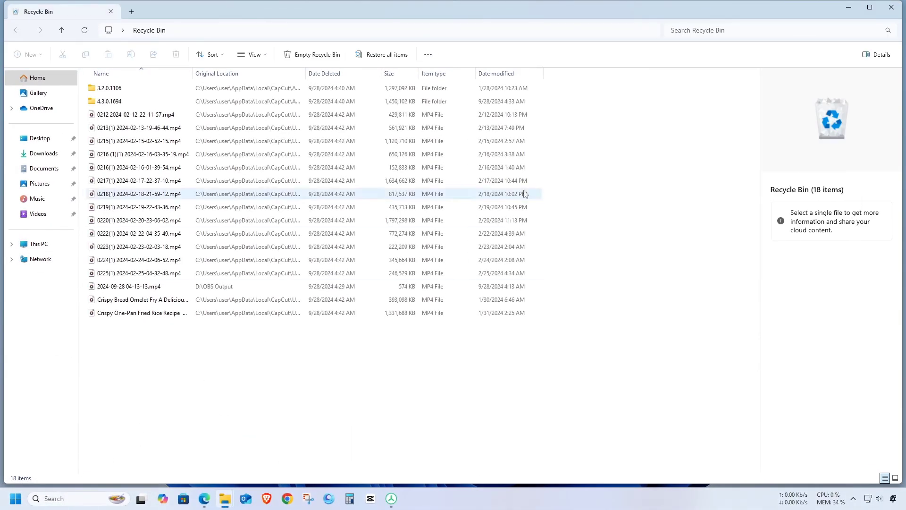
Permanently delete all 18 Recycle Bin items and close the window, raising C: to 46.5 GB free.
{"action": "left_click", "coordinate": [316, 55]}
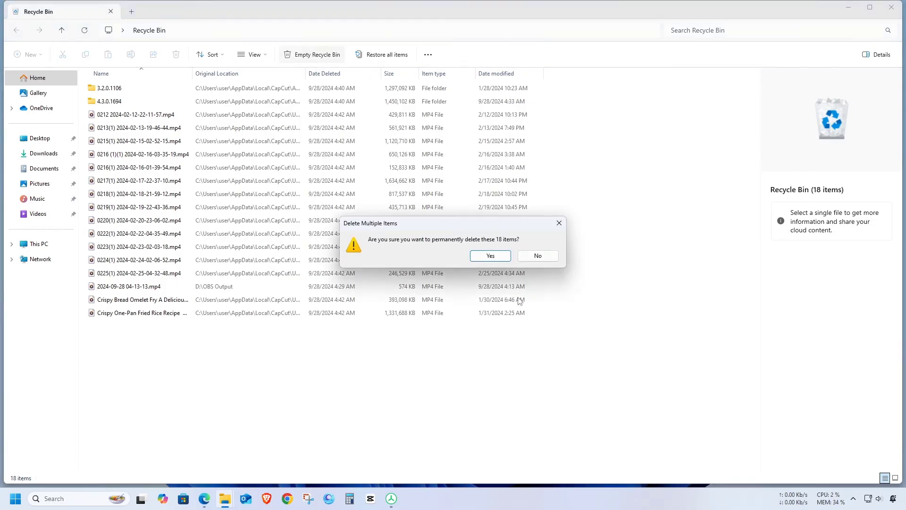
{"action": "left_click", "coordinate": [502, 260]}
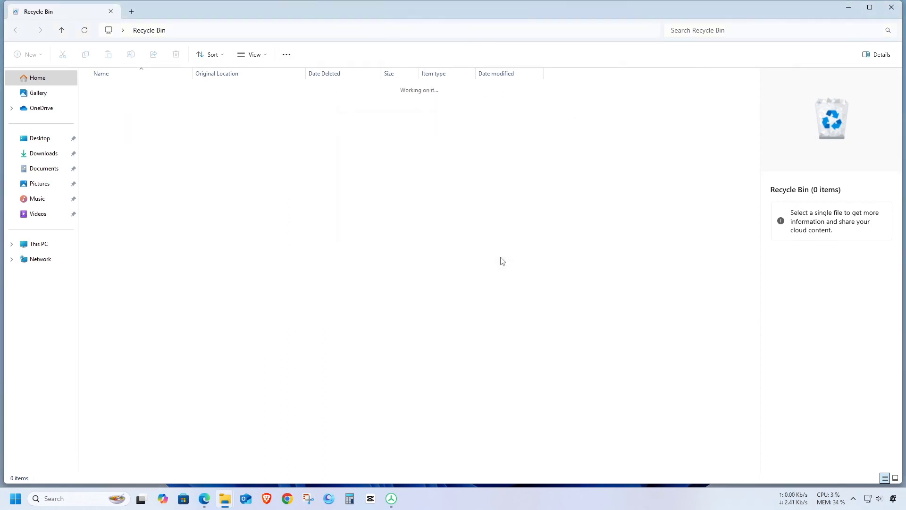
{"action": "left_click", "coordinate": [892, 10]}
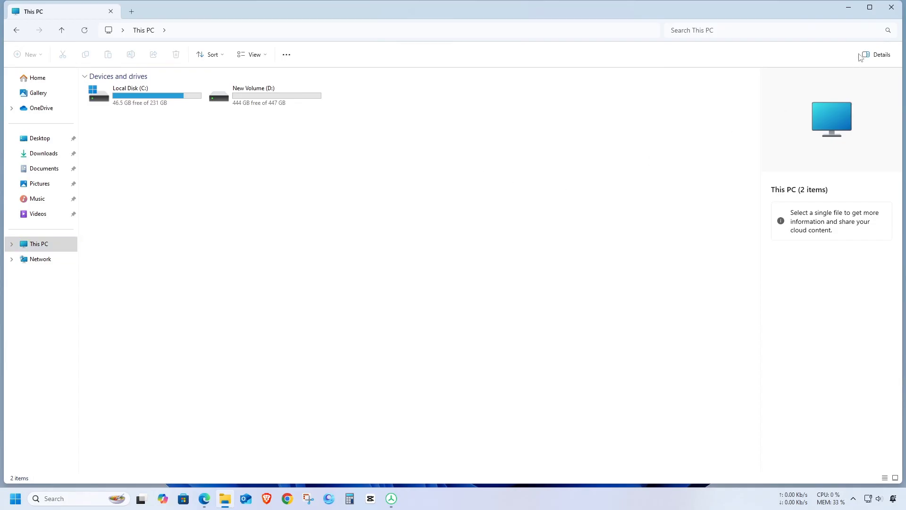
Close the File Explorer window and the TreeSize Free window, leaving only the desktop.
{"action": "left_click", "coordinate": [892, 7]}
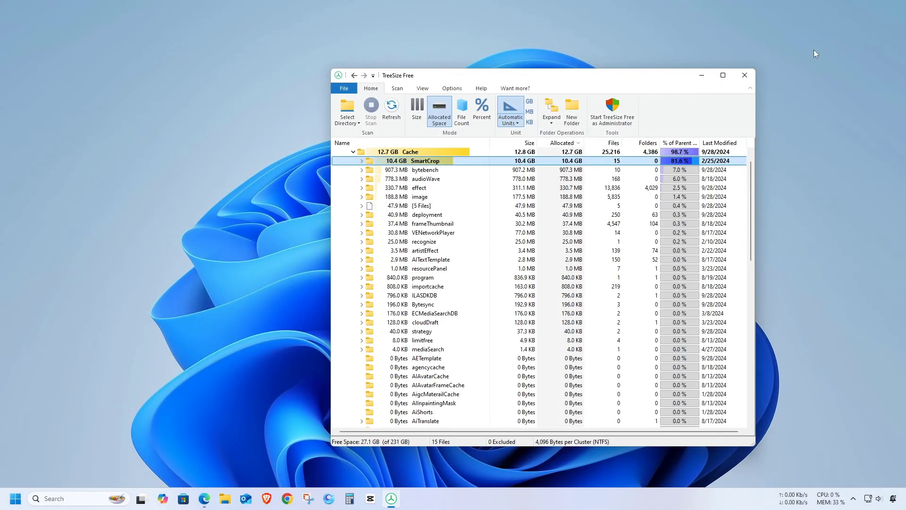
{"action": "left_click", "coordinate": [745, 75]}
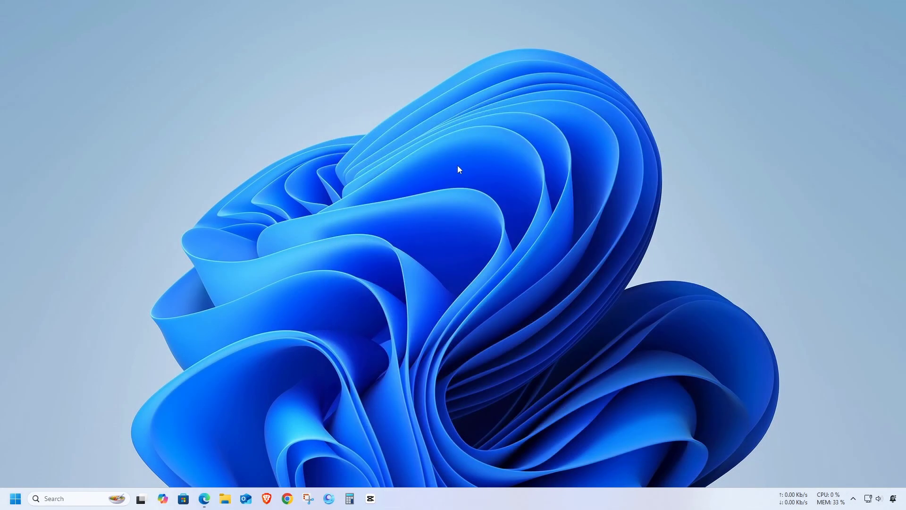